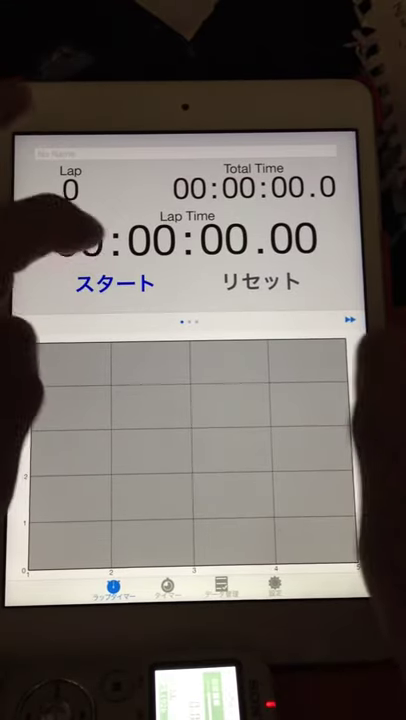
Start the stopwatch, record laps in quick succession, and stop it at lap 34 (8.3 s).
{"action": "left_click", "coordinate": [115, 283]}
{"action": "left_click", "coordinate": [260, 283]}
{"action": "left_click", "coordinate": [260, 283]}
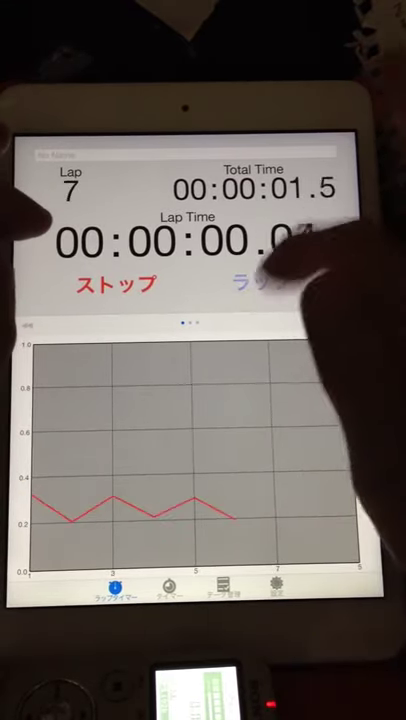
{"action": "left_click", "coordinate": [260, 283]}
{"action": "left_click", "coordinate": [260, 283]}
{"action": "left_click", "coordinate": [260, 283]}
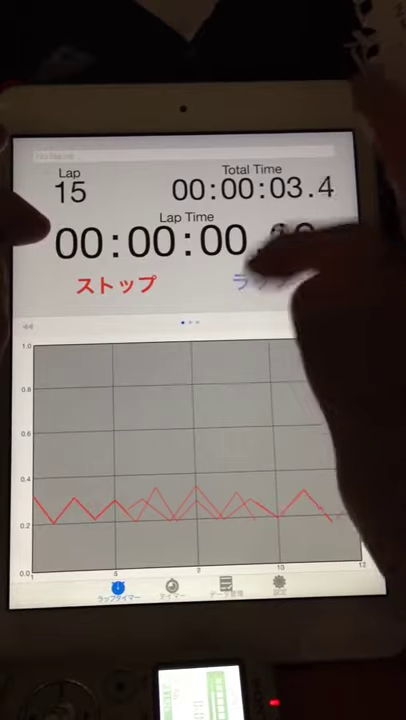
{"action": "left_click", "coordinate": [260, 283]}
{"action": "left_click", "coordinate": [260, 283]}
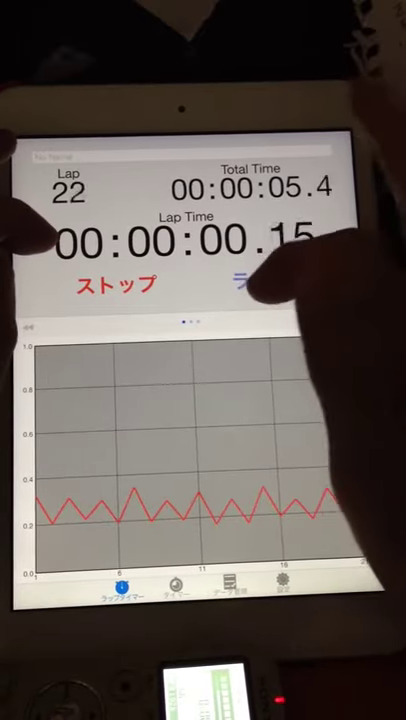
{"action": "left_click", "coordinate": [260, 283]}
{"action": "left_click", "coordinate": [260, 283]}
{"action": "left_click", "coordinate": [260, 283]}
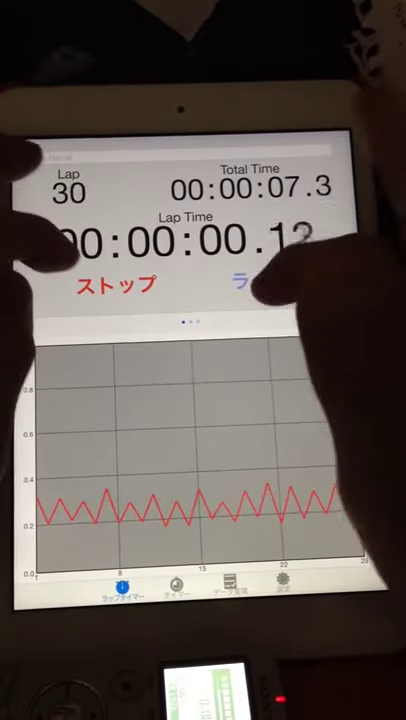
{"action": "left_click", "coordinate": [260, 283]}
{"action": "left_click", "coordinate": [260, 283]}
{"action": "left_click", "coordinate": [115, 285]}
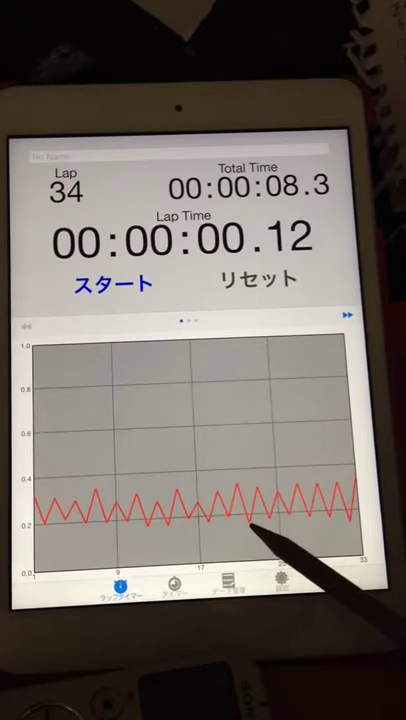
{"action": "left_click_drag", "start_coordinate": [330, 420], "coordinate": [150, 420]}
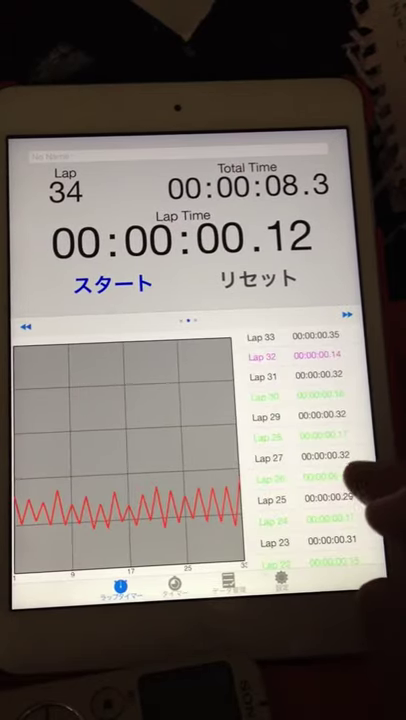
{"action": "left_click_drag", "start_coordinate": [320, 540], "coordinate": [320, 380]}
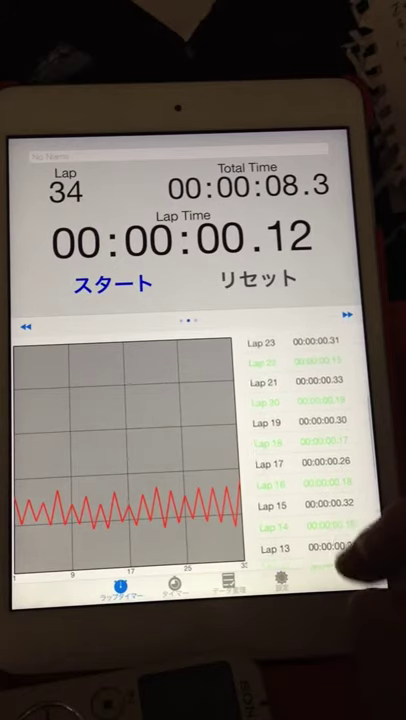
{"action": "left_click_drag", "start_coordinate": [340, 500], "coordinate": [340, 545]}
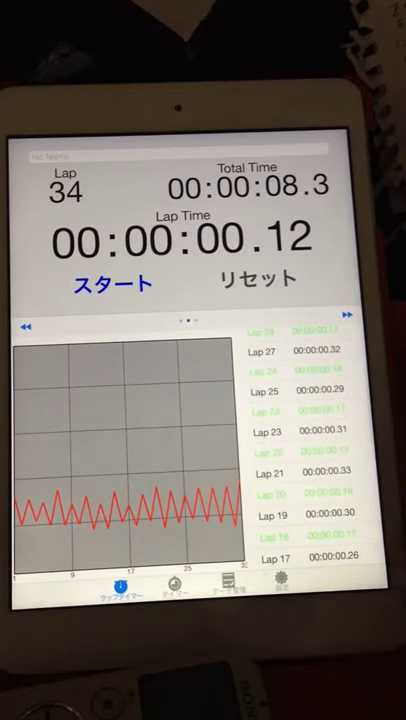